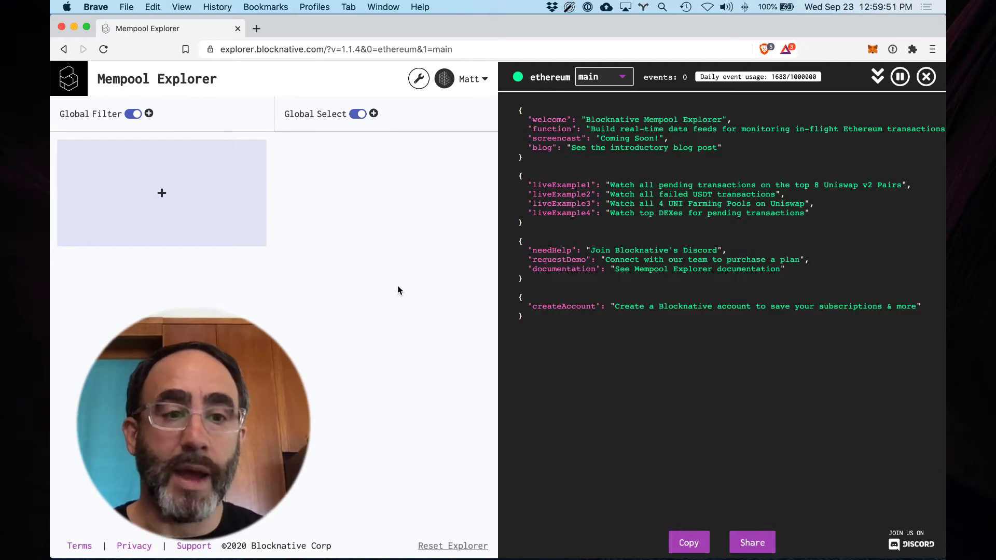
# - Create a new subscription named '1inch Exchange' with the pasted 1inch contract address
pyautogui.click(181, 199)
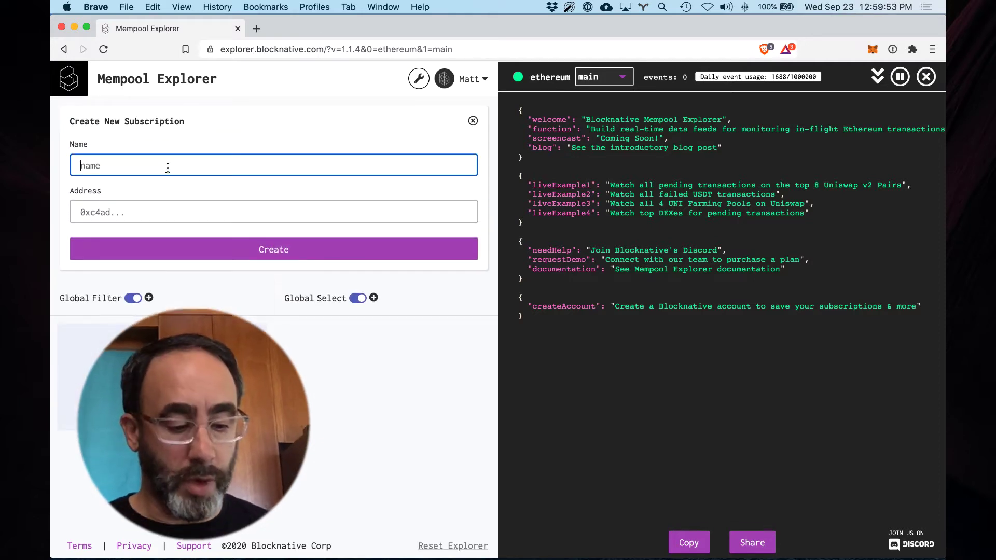
pyautogui.write('1inch')
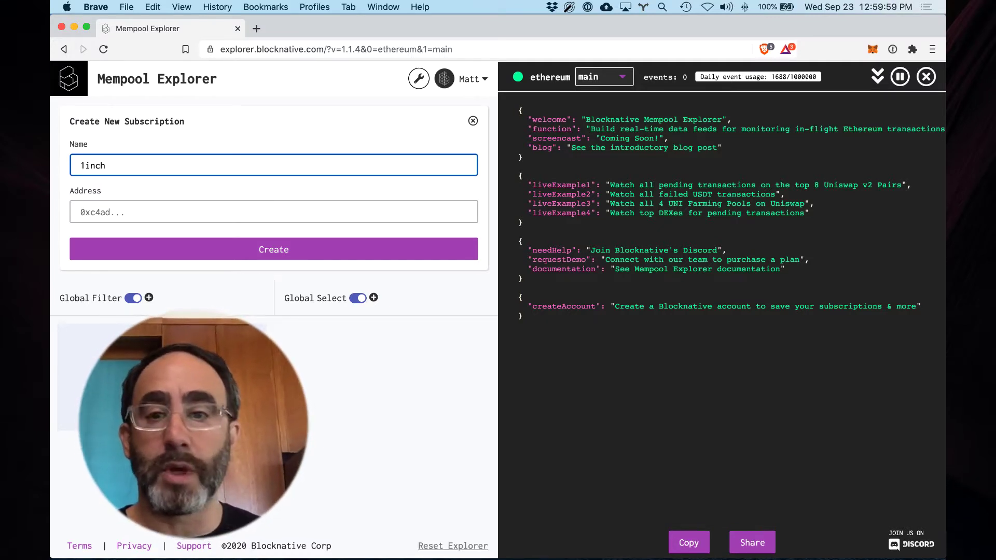
pyautogui.write('Exch')
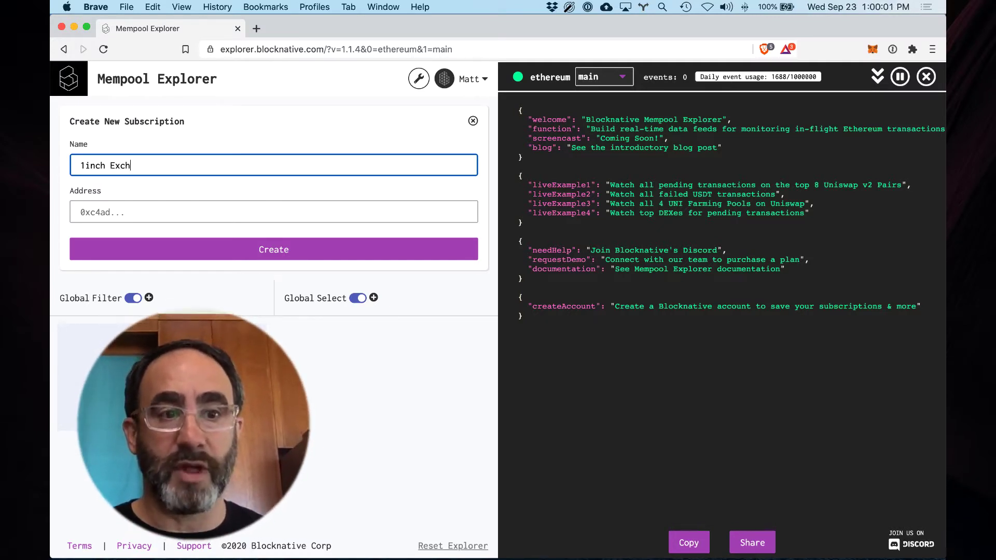
pyautogui.write('ange')
pyautogui.press('Tab')
pyautogui.press('super+v')
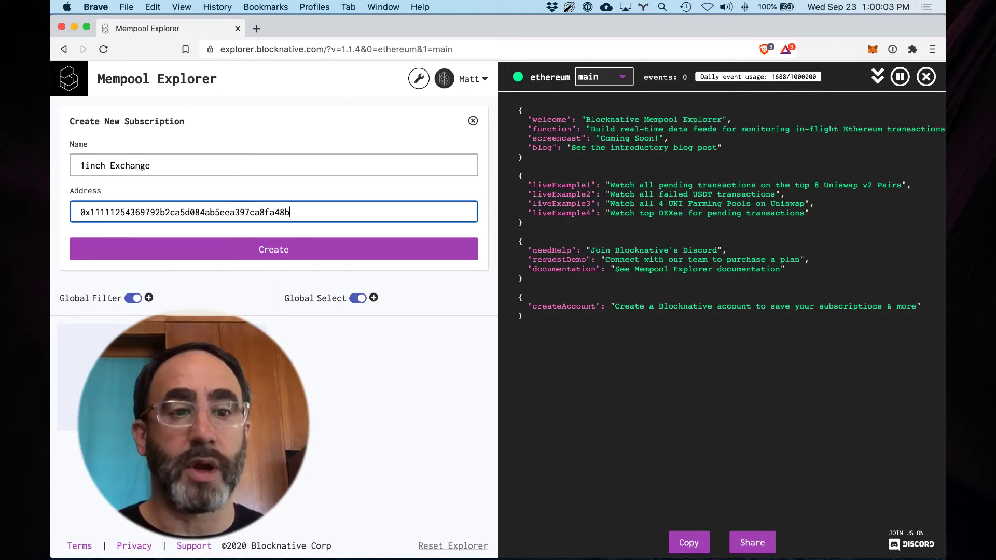
pyautogui.click(297, 250)
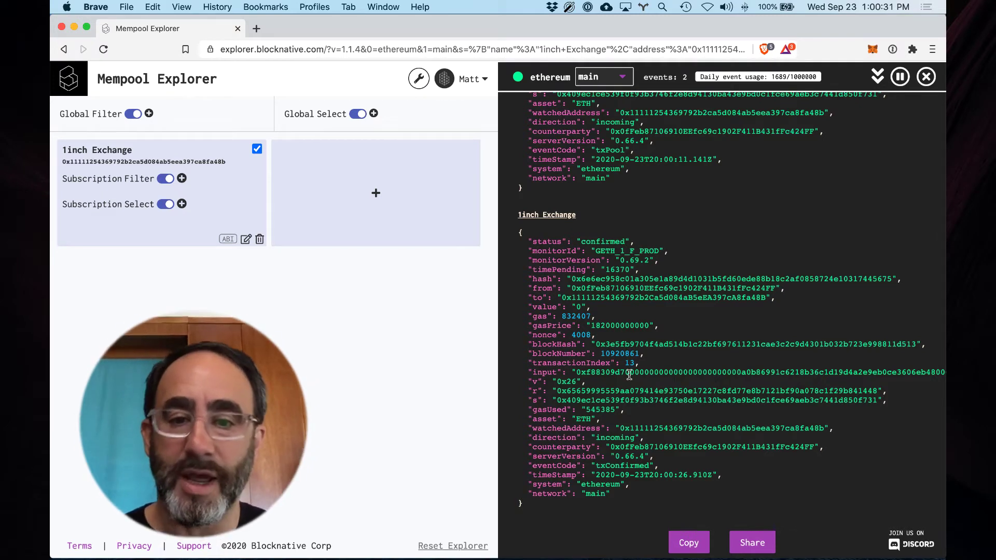
# - Scroll up to the pending 1inch Exchange event and open its contract on Etherscan
pyautogui.scroll(3, 640, 273)
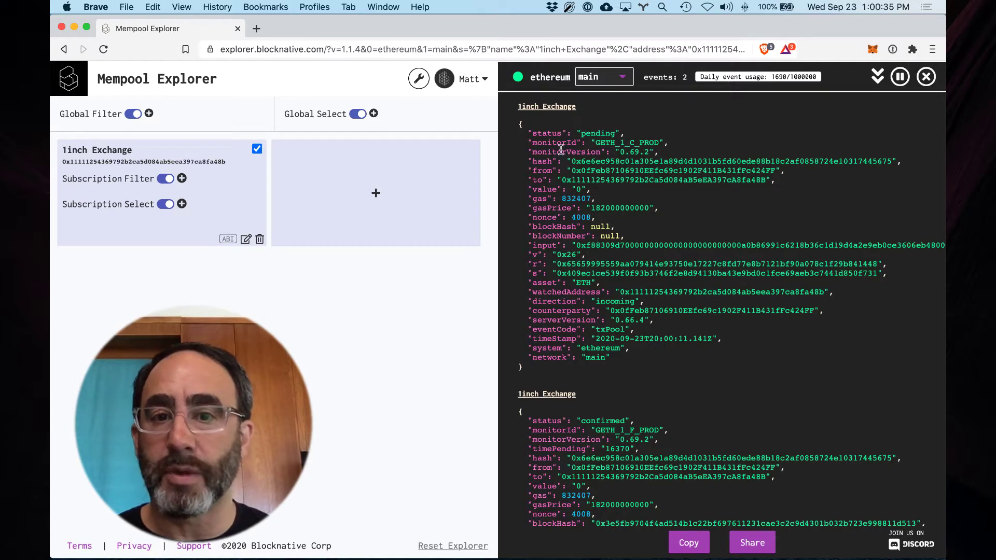
pyautogui.click(578, 183)
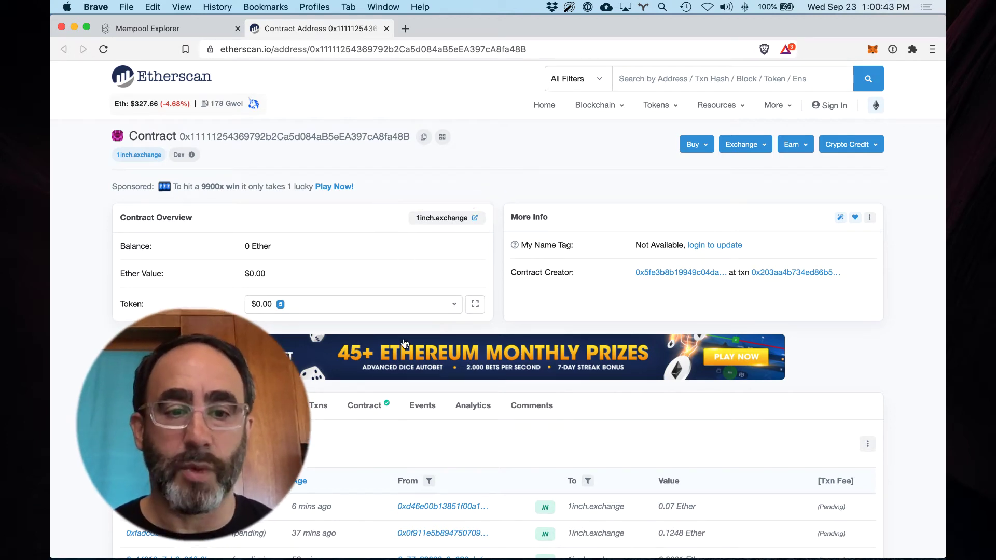
# - Copy the verified OneInchExchange Contract ABI from Etherscan's Contract tab
pyautogui.scroll(-2, 404, 344)
pyautogui.scroll(-4, 404, 344)
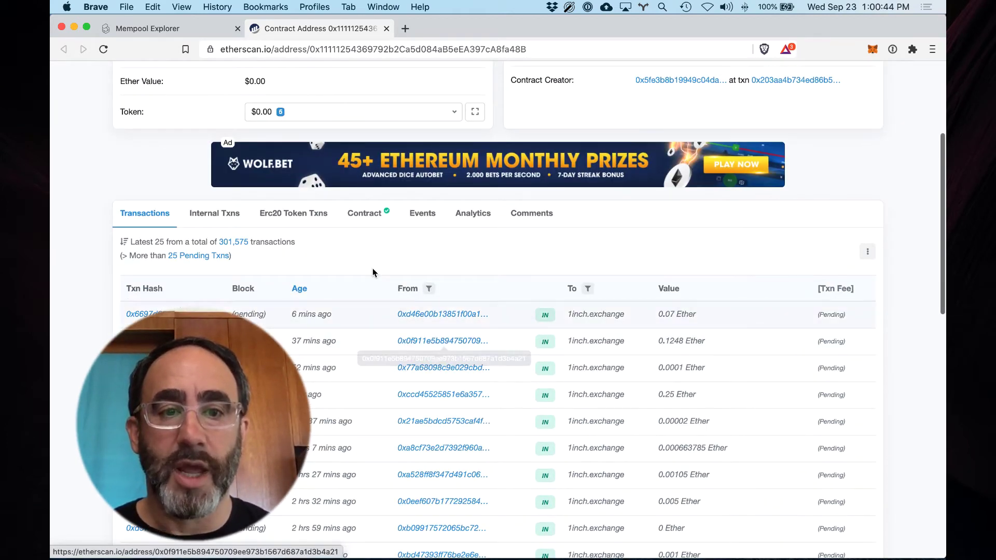
pyautogui.click(366, 218)
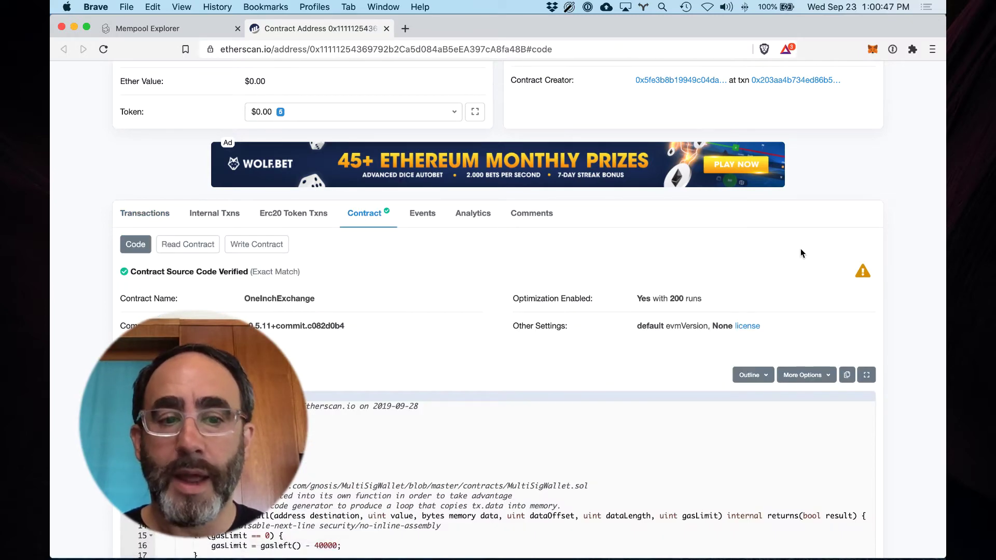
pyautogui.scroll(-15, 801, 248)
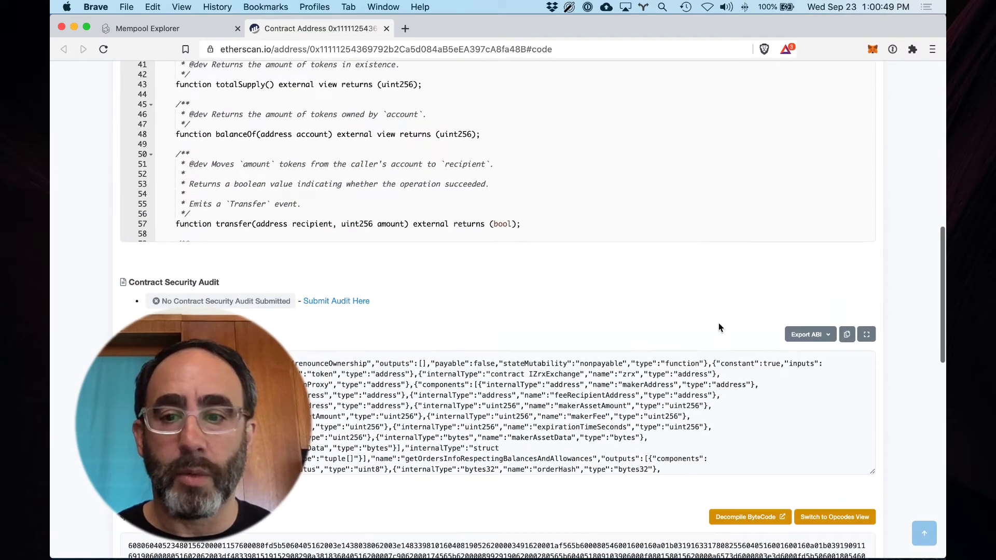
pyautogui.scroll(-3, 718, 322)
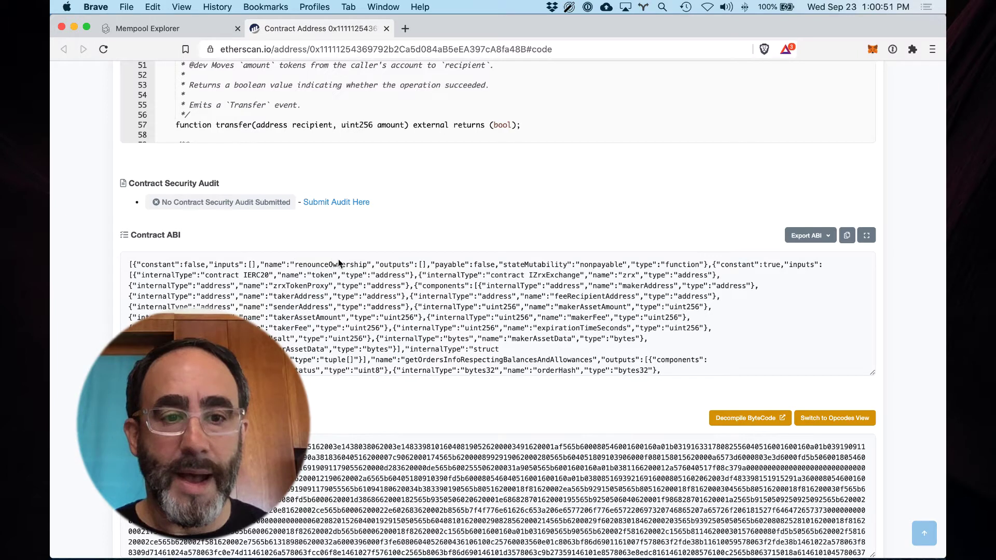
pyautogui.click(847, 236)
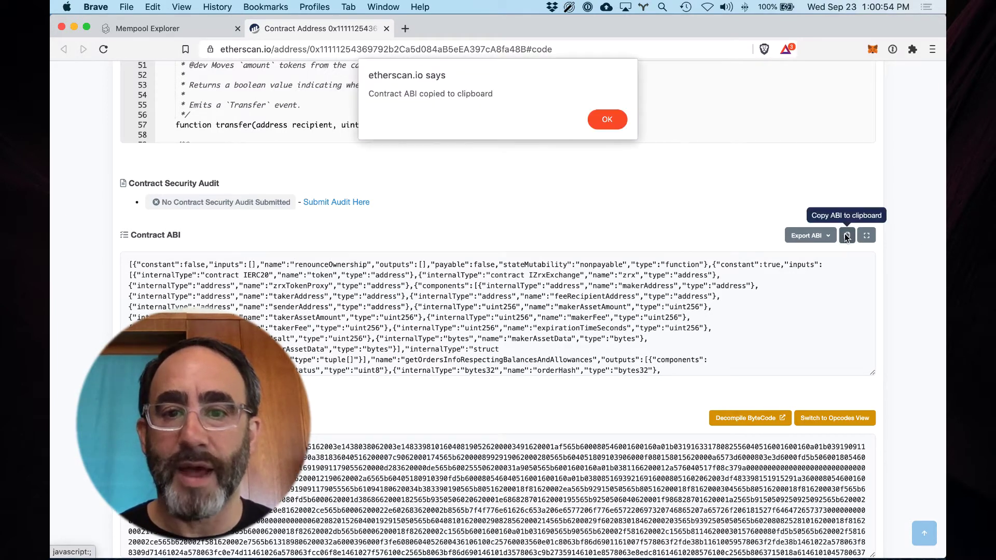
pyautogui.click(606, 119)
# - Paste the copied ABI into a new plain-text TextEdit document
pyautogui.press('super+space')
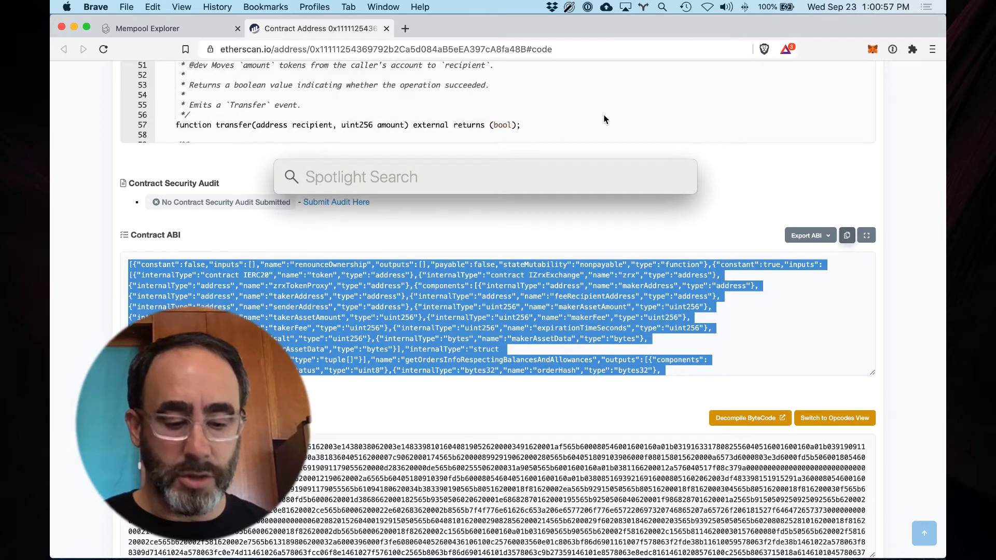
pyautogui.write('text')
pyautogui.press('Return')
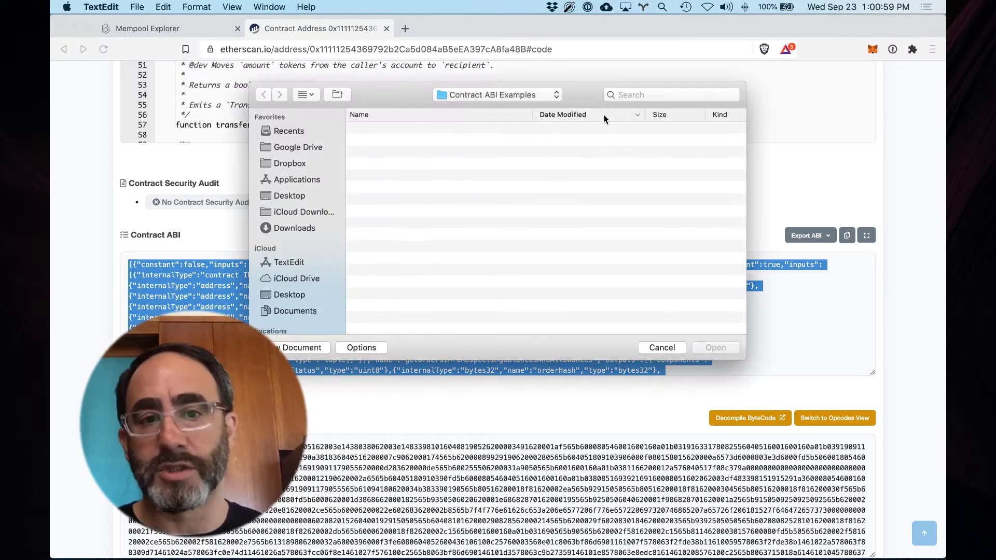
pyautogui.press('super+n')
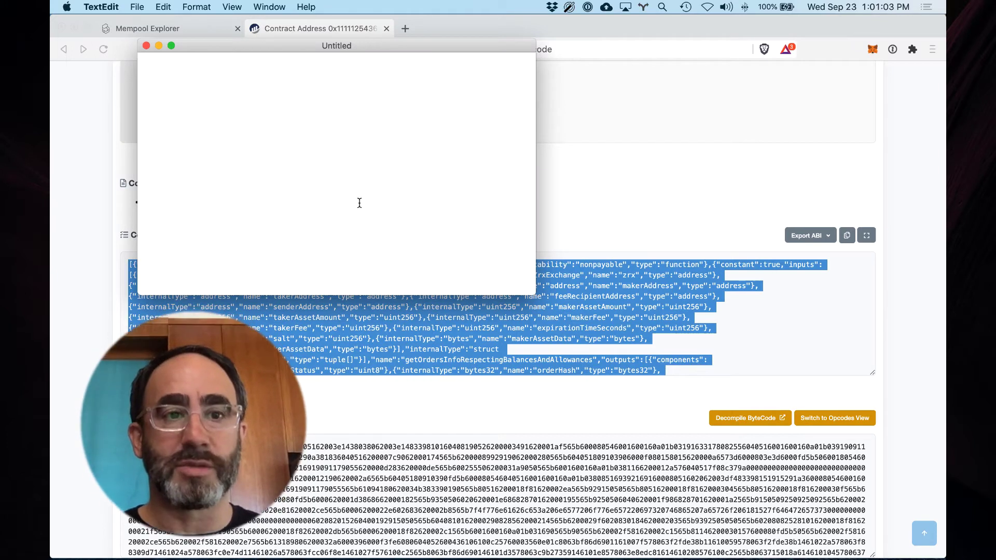
pyautogui.press('super+v')
pyautogui.press('shift+super+t')
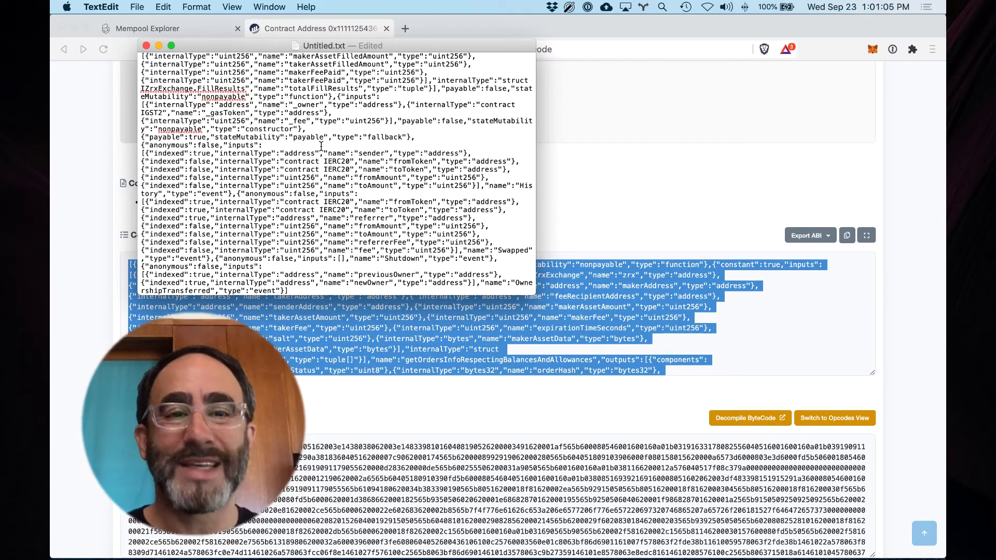
# - Save the document as 1inch Exchange.json, keeping the .json extension
pyautogui.press('super+s')
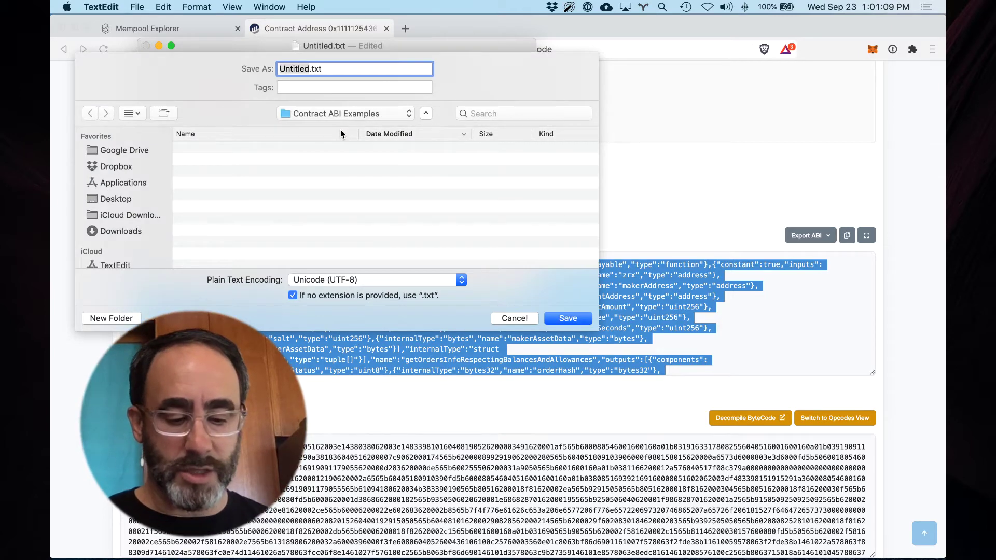
pyautogui.write('1inch E')
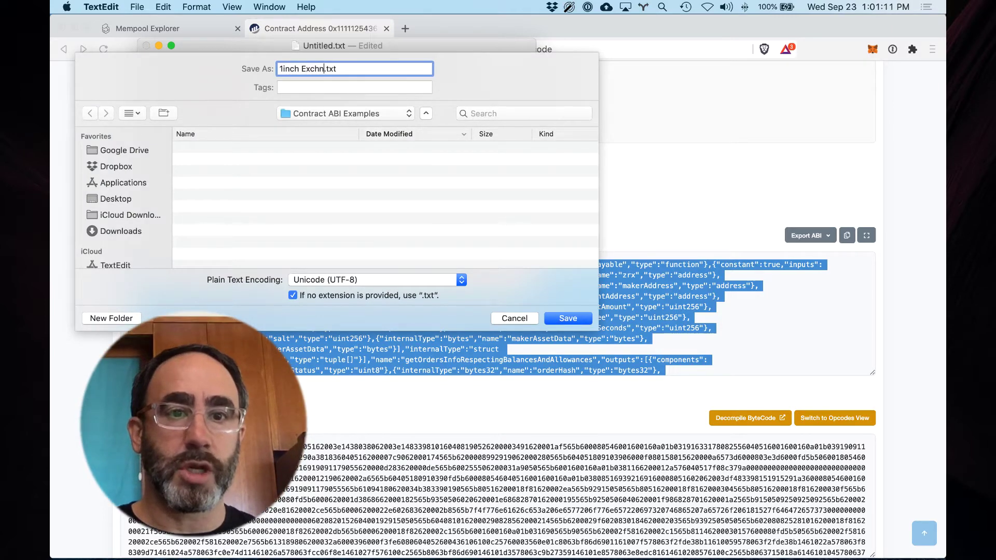
pyautogui.write('xchange')
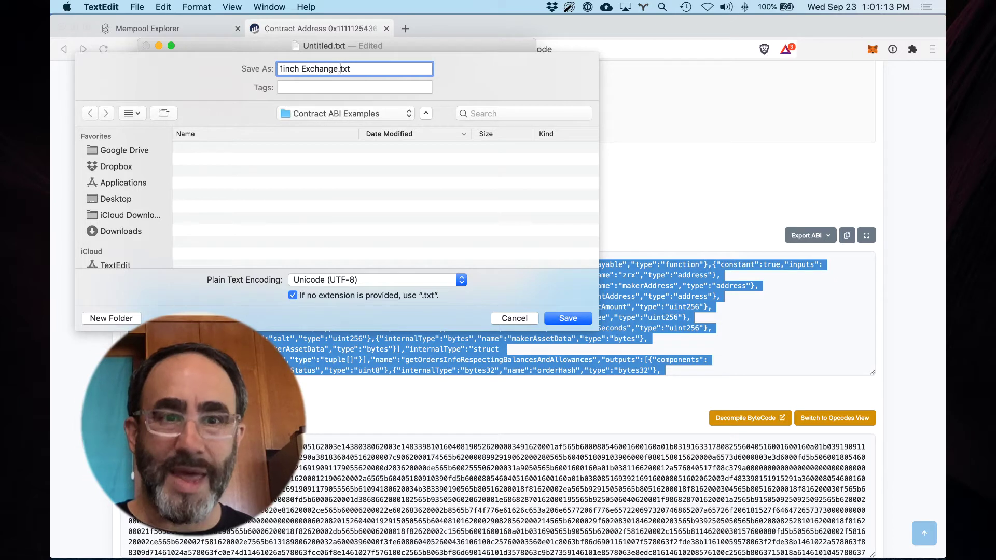
pyautogui.write('.tjson')
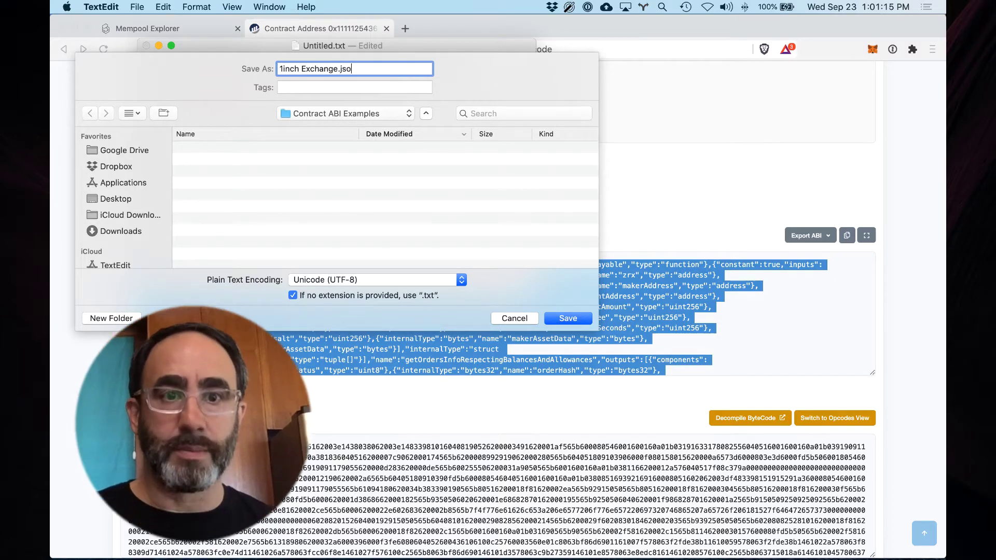
pyautogui.press('Return')
pyautogui.click(604, 204)
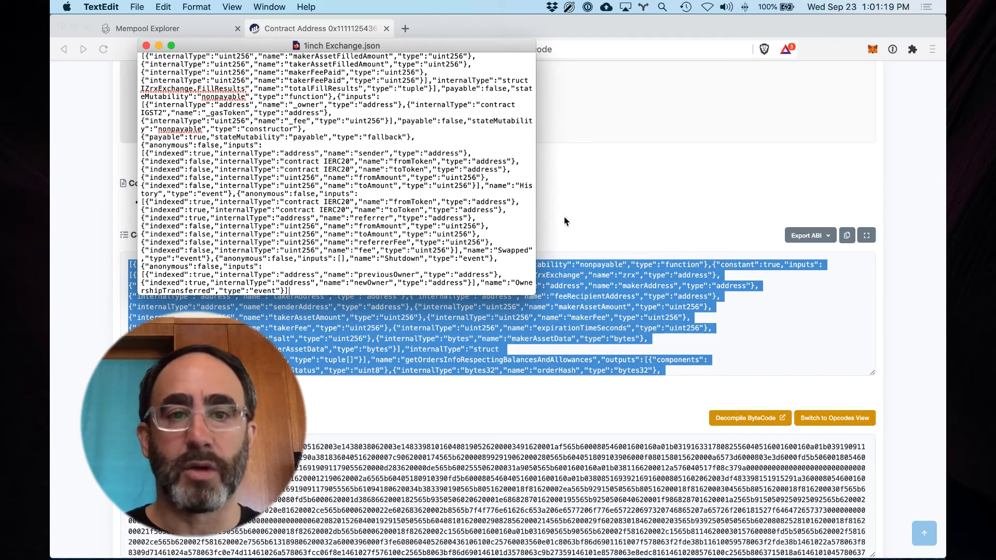
# - Upload 1inch Exchange.json as the ABI on the 1inch Exchange subscription card
pyautogui.click(150, 30)
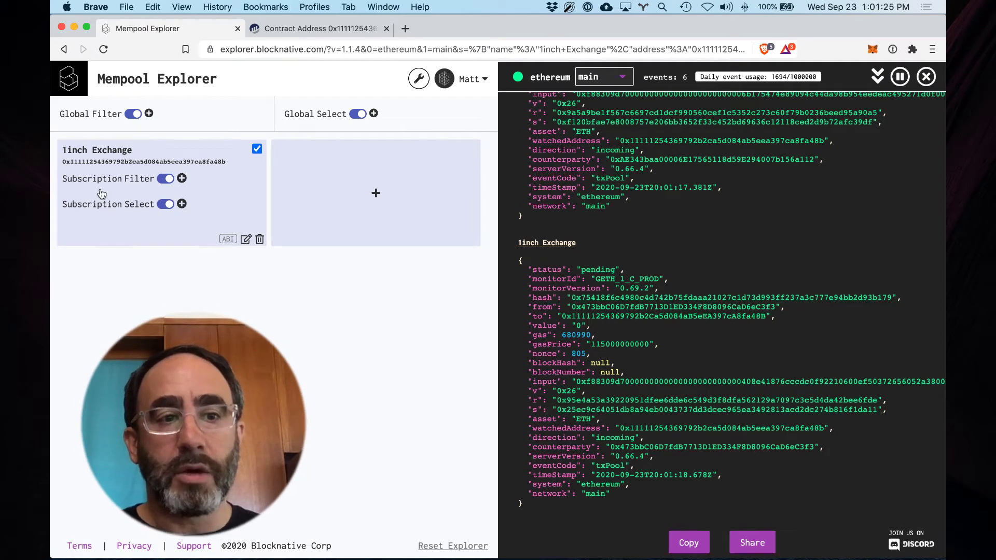
pyautogui.click(228, 240)
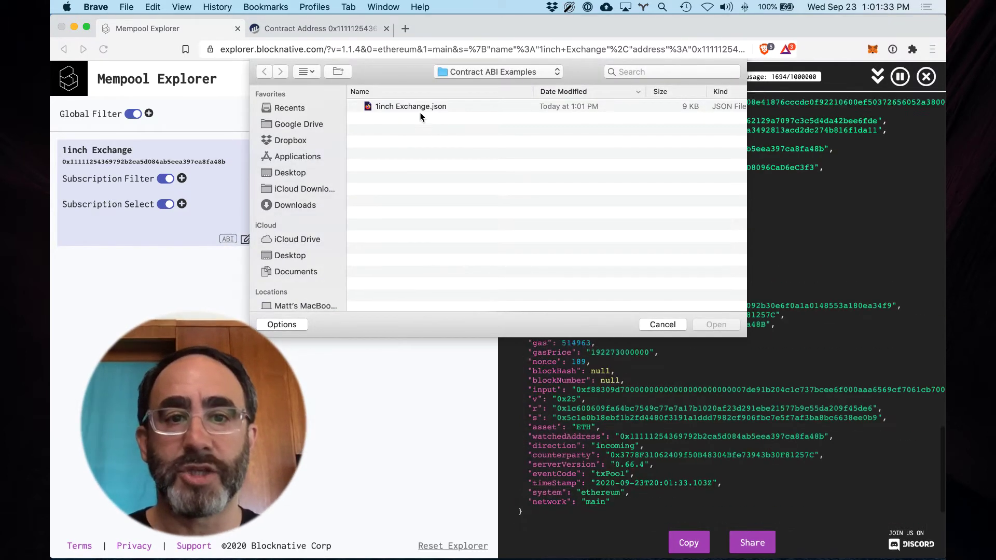
pyautogui.click(412, 110)
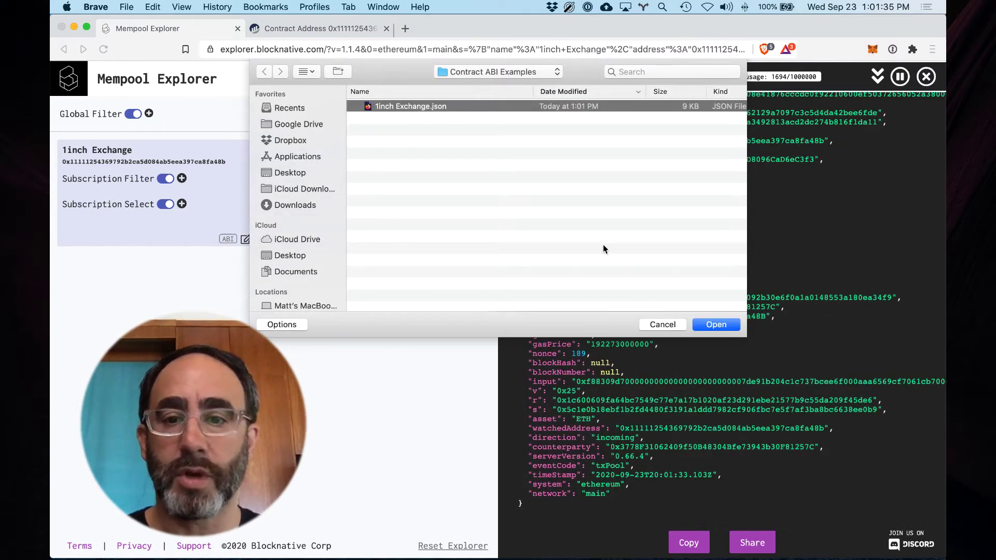
pyautogui.click(717, 325)
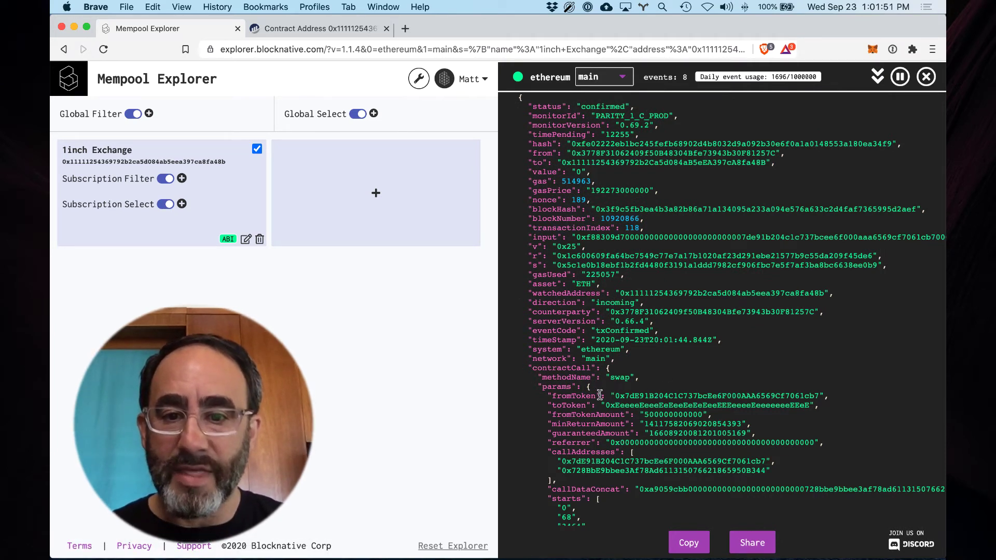
pyautogui.scroll(-5, 603, 445)
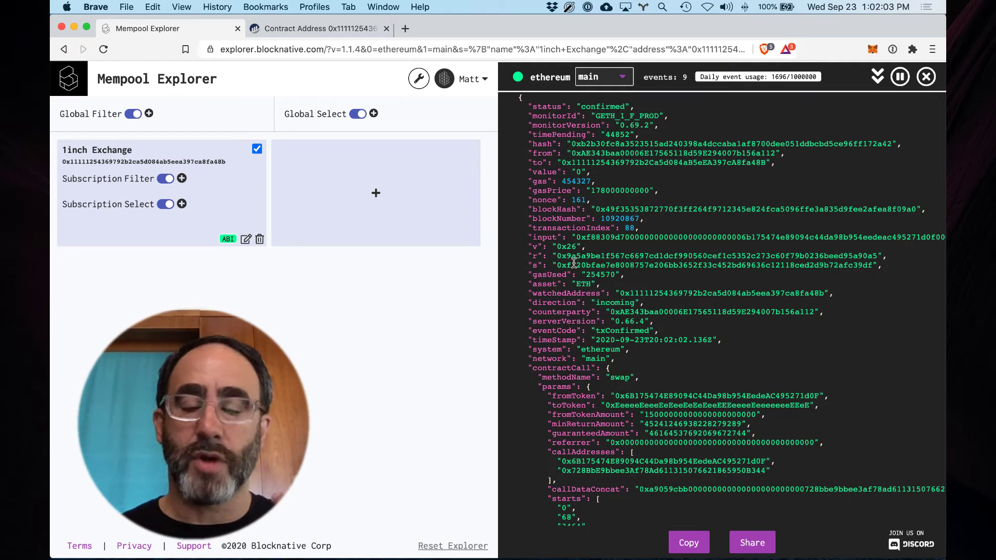
pyautogui.scroll(-3, 574, 263)
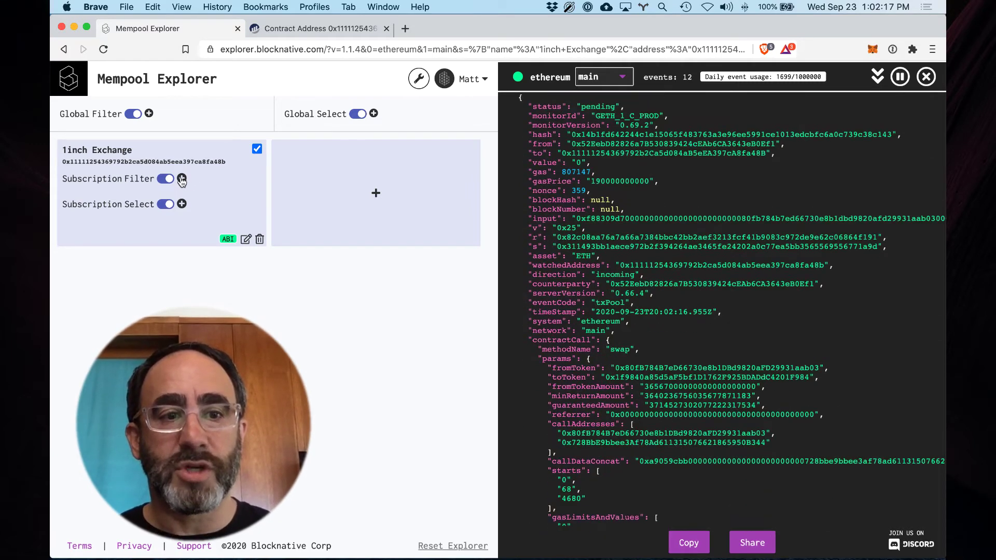
pyautogui.click(182, 179)
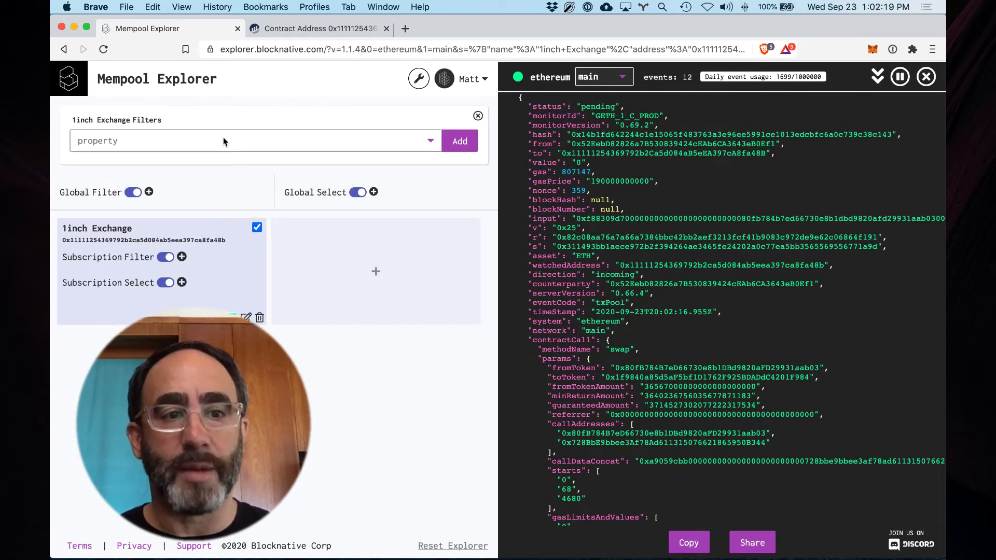
# - Add a Subscription Filter on contractCall → methodName with the includes condition
pyautogui.click(223, 139)
pyautogui.click(207, 181)
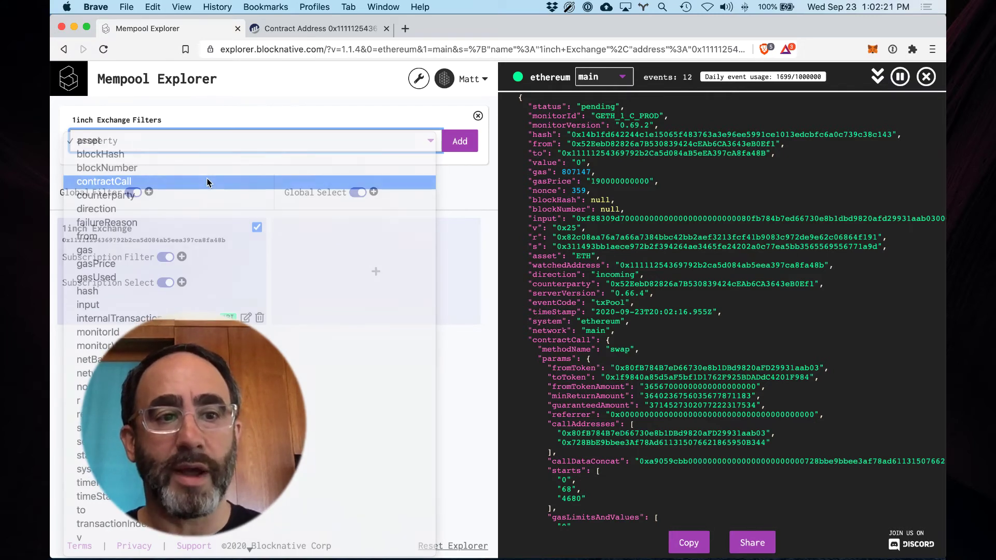
pyautogui.click(183, 162)
pyautogui.click(182, 179)
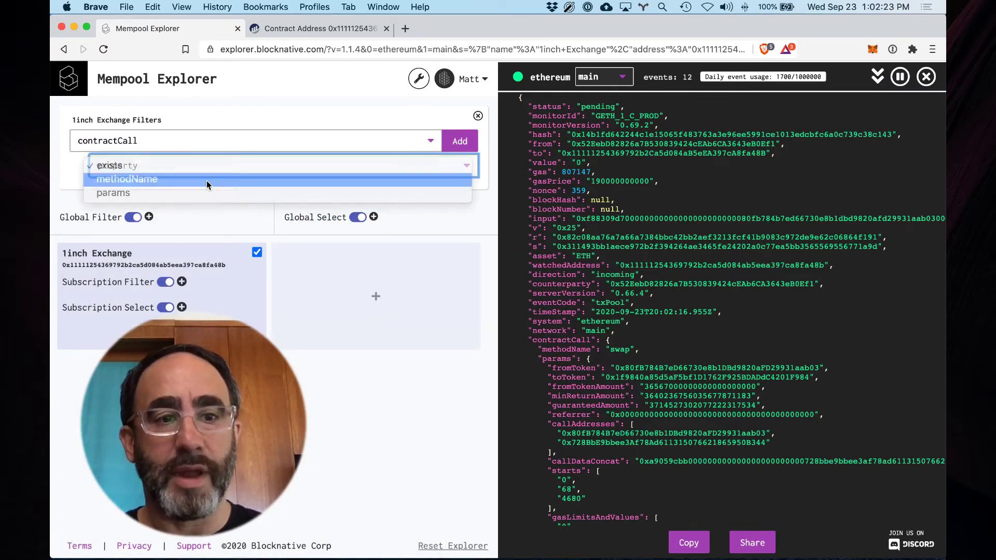
pyautogui.click(221, 190)
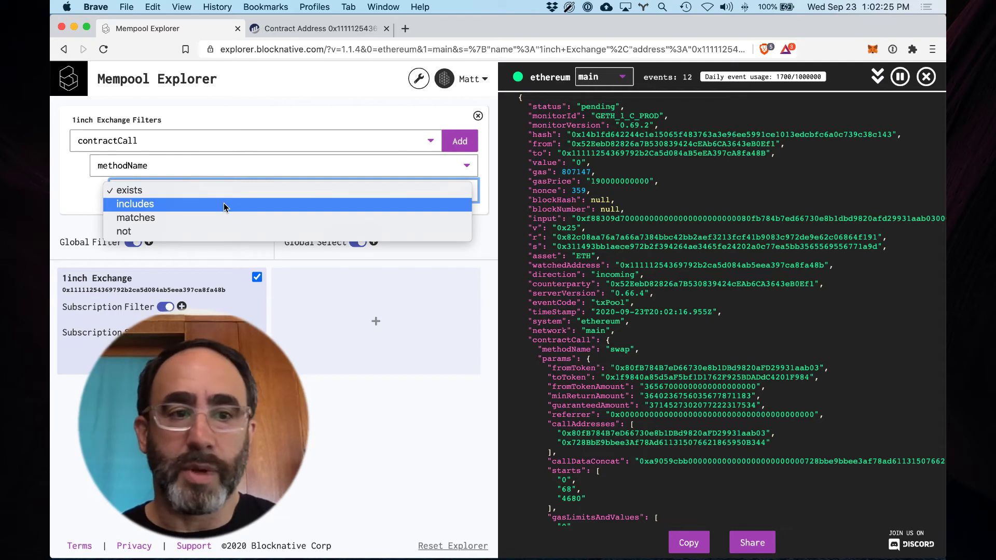
pyautogui.click(222, 204)
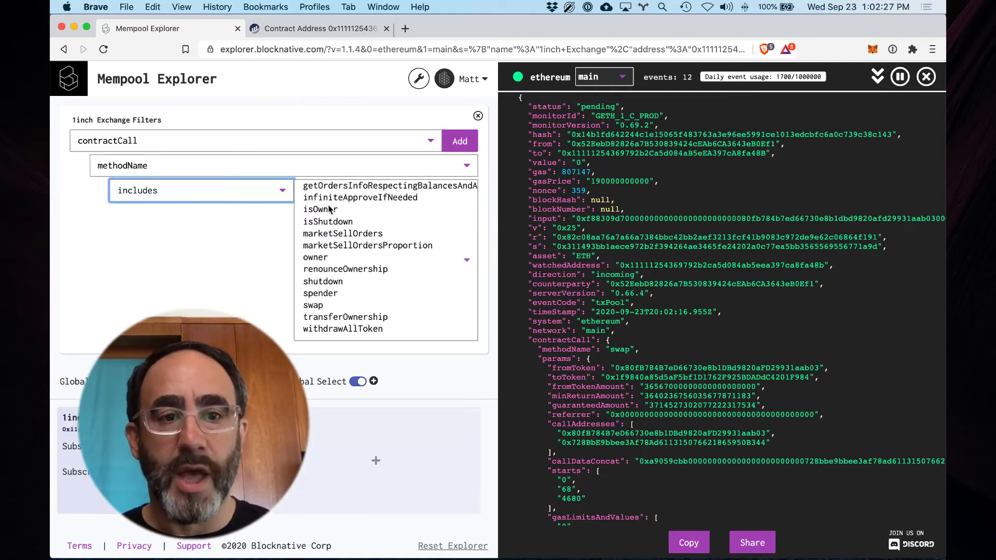